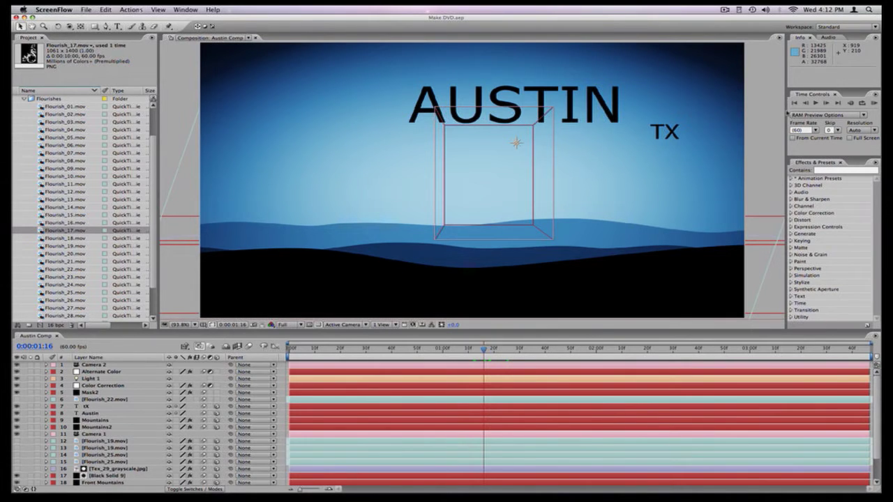
Narrow the composition viewer so the Time Controls preview settings panel gets more room.
{"action": "left_click", "coordinate": [776, 110]}
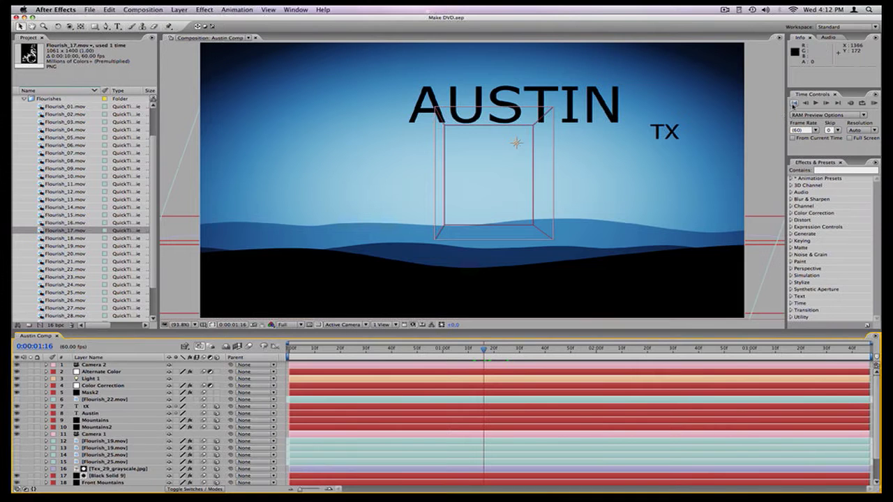
{"action": "left_click_drag", "start_coordinate": [785, 109], "coordinate": [467, 106]}
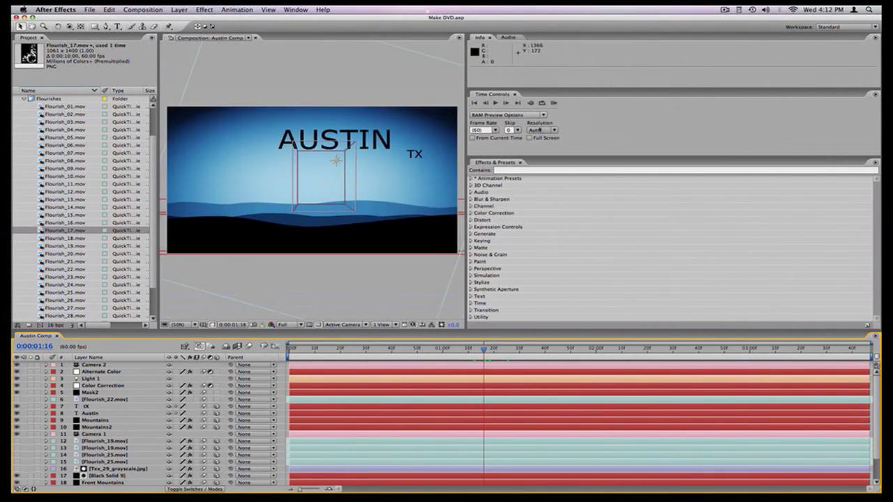
{"action": "left_click_drag", "start_coordinate": [595, 158], "coordinate": [599, 217]}
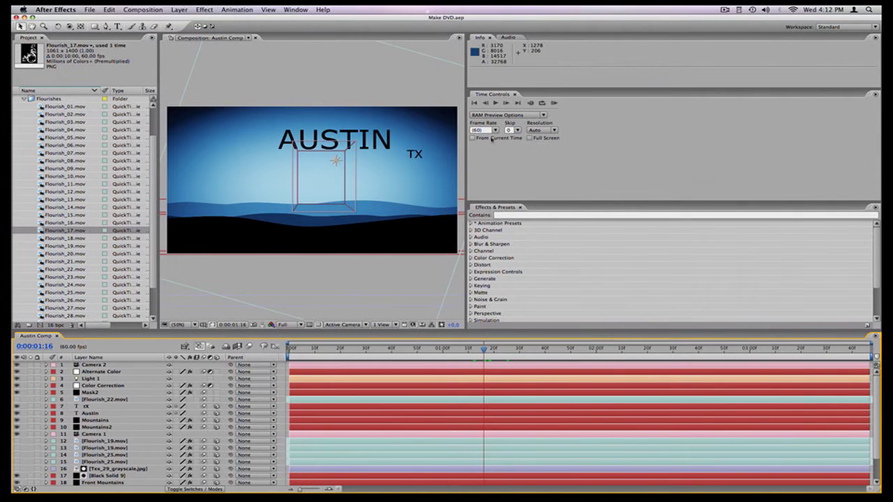
{"action": "left_click_drag", "start_coordinate": [466, 138], "coordinate": [509, 141]}
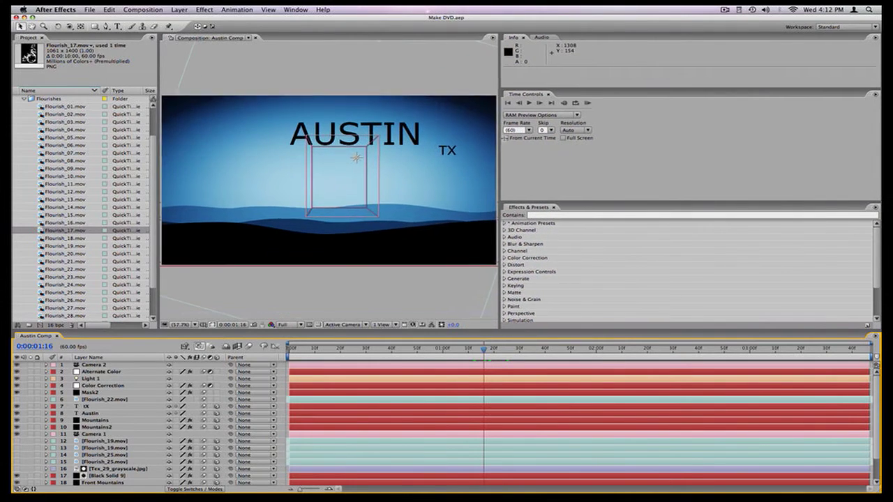
{"action": "left_click", "coordinate": [682, 125]}
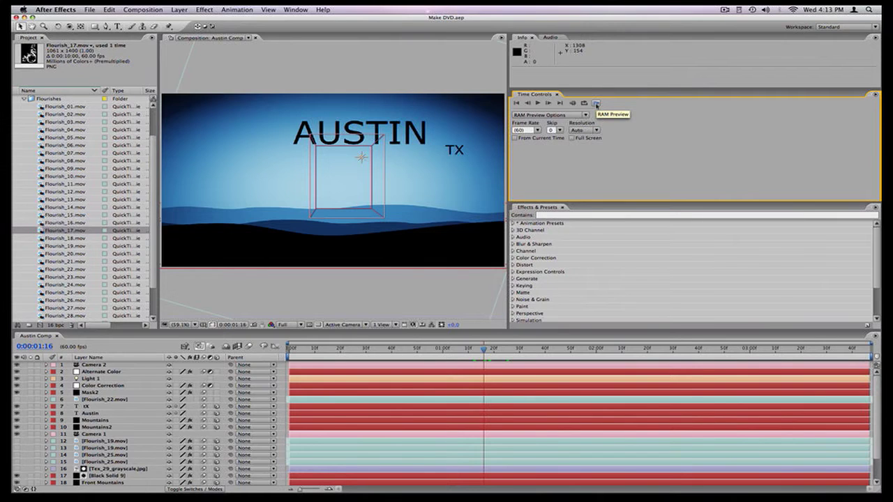
Play a full-resolution RAM preview of Austin Comp, then stop it.
{"action": "left_click", "coordinate": [597, 103]}
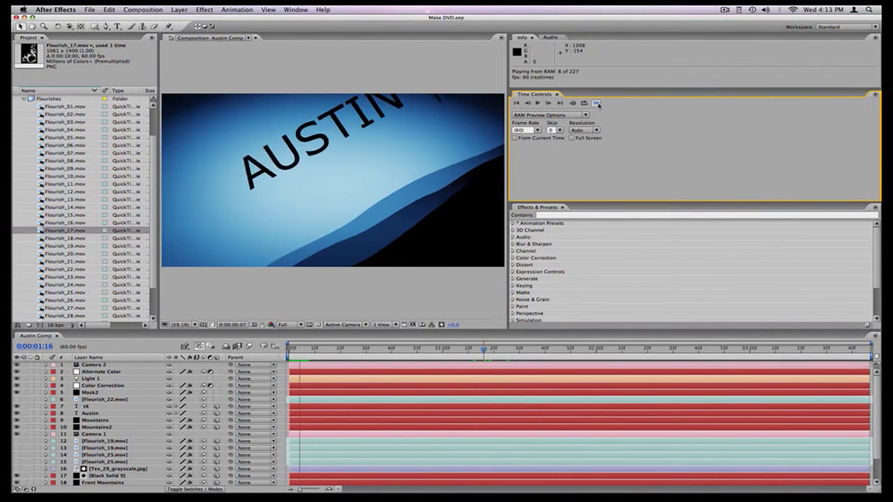
{"action": "left_click", "coordinate": [597, 104]}
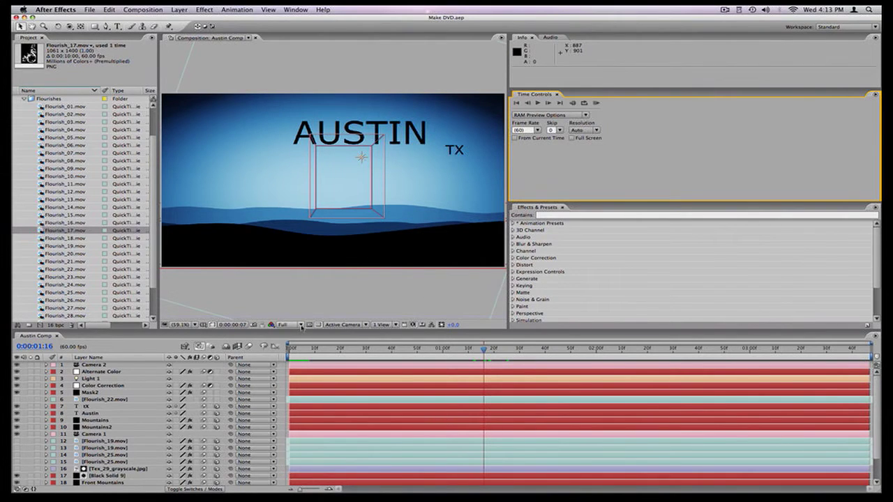
{"action": "left_click", "coordinate": [301, 326]}
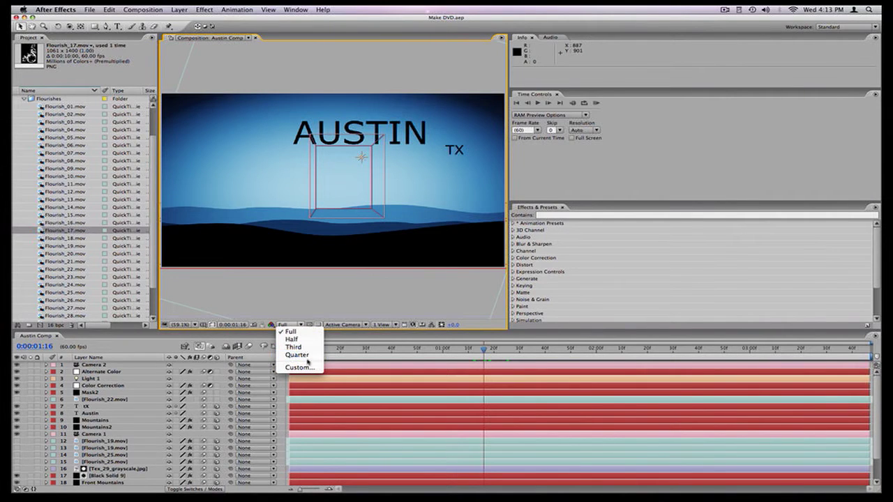
Set the composition view resolution to Quarter.
{"action": "left_click", "coordinate": [307, 356]}
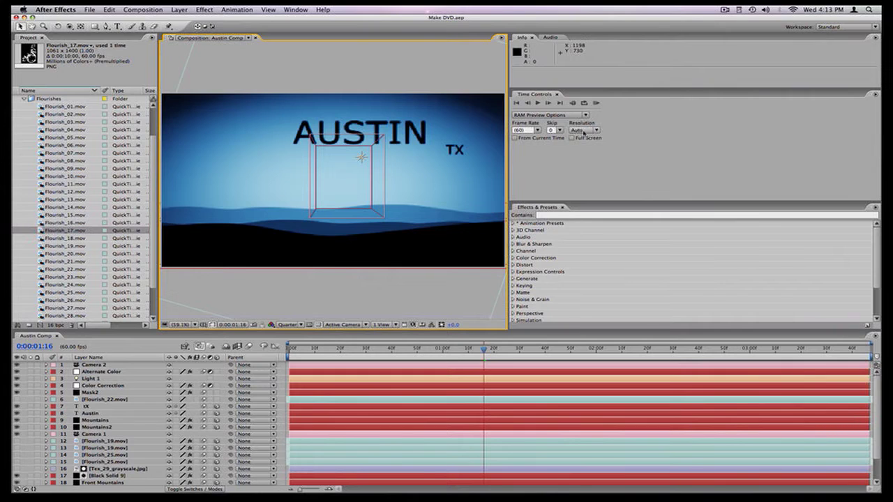
{"action": "left_click", "coordinate": [575, 149]}
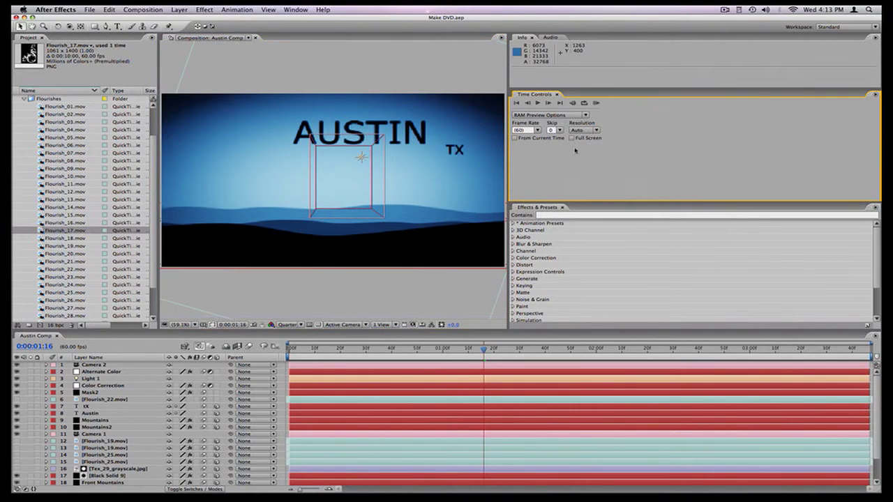
{"action": "left_click", "coordinate": [300, 315]}
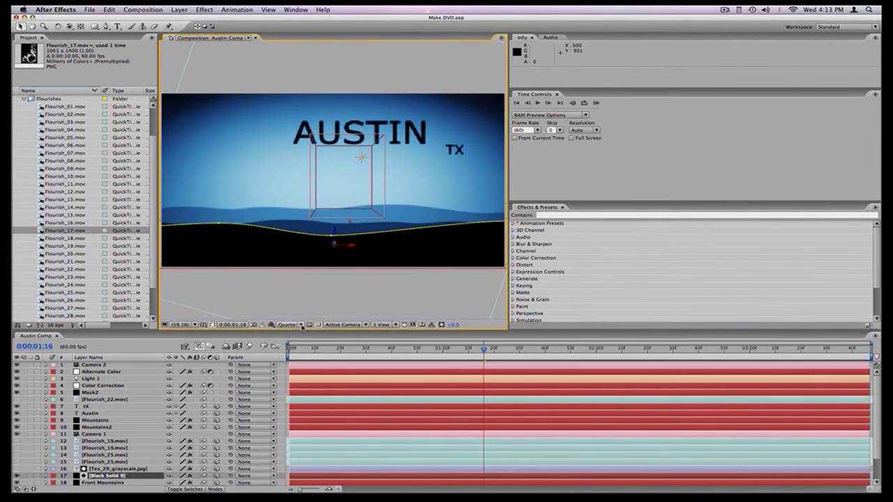
{"action": "left_click", "coordinate": [586, 159]}
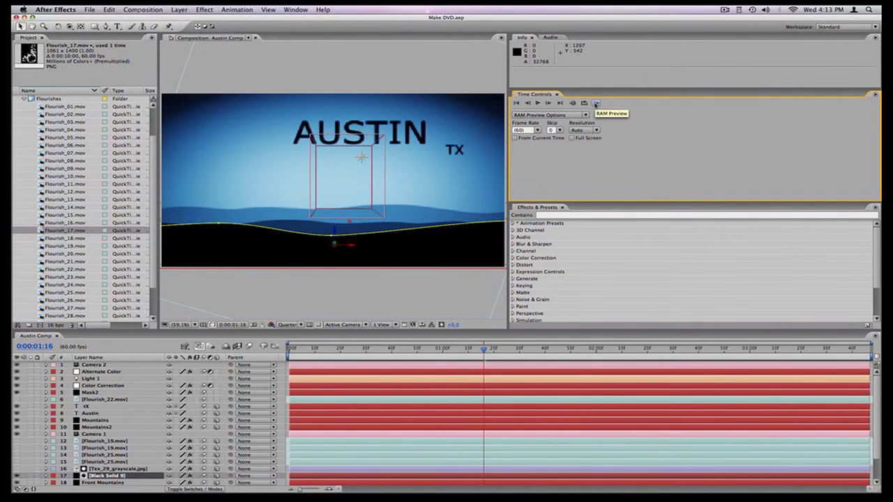
Play a Quarter-resolution RAM preview, stop it, and move the current time back near the start.
{"action": "left_click", "coordinate": [596, 103]}
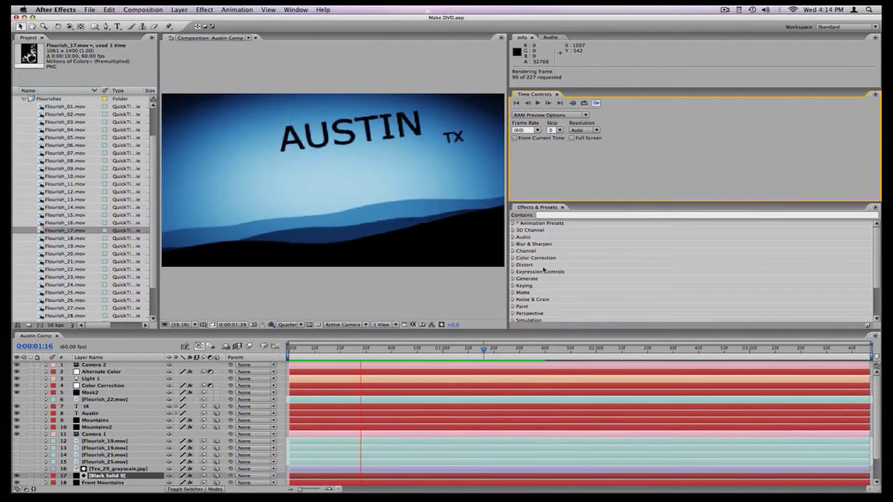
{"action": "key", "text": "space"}
{"action": "mouse_move", "coordinate": [484, 348]}
{"action": "left_mouse_down"}
{"action": "mouse_move", "coordinate": [292, 346]}
{"action": "mouse_move", "coordinate": [369, 348]}
{"action": "left_mouse_up"}
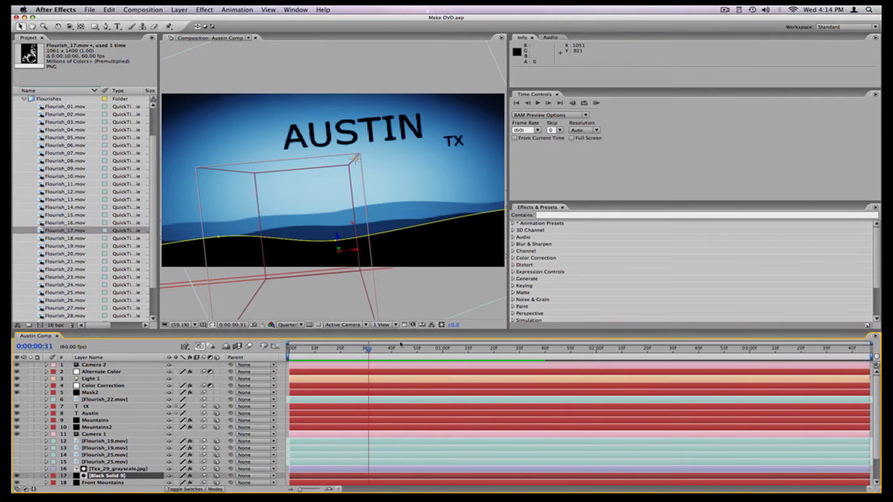
Return the composition view to Full resolution, with current time at 0:00:00:51.
{"action": "key", "text": "space"}
{"action": "left_click", "coordinate": [575, 146]}
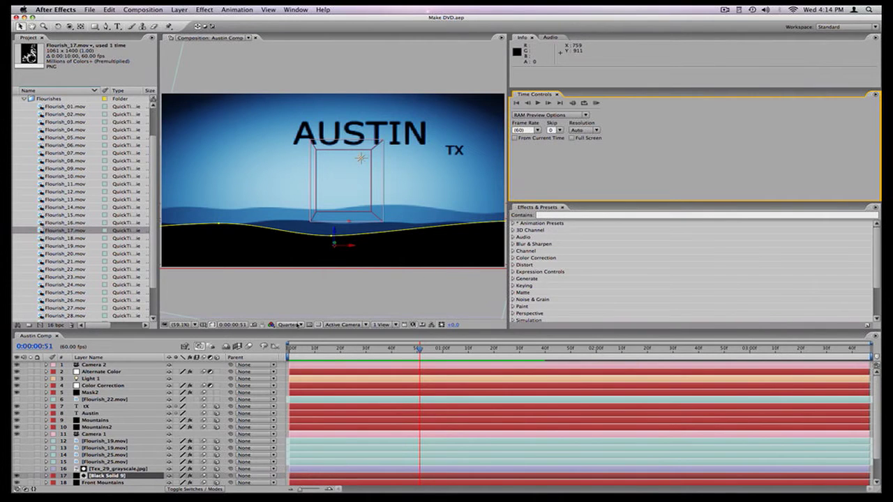
{"action": "left_click", "coordinate": [296, 325]}
{"action": "key", "text": "Escape"}
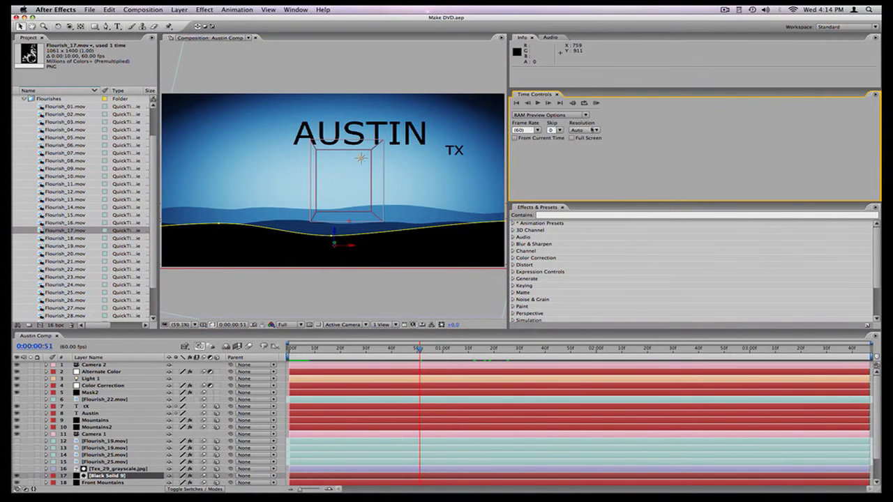
Set the RAM preview resolution to Quarter while the composition stays at Full.
{"action": "left_click", "coordinate": [593, 130]}
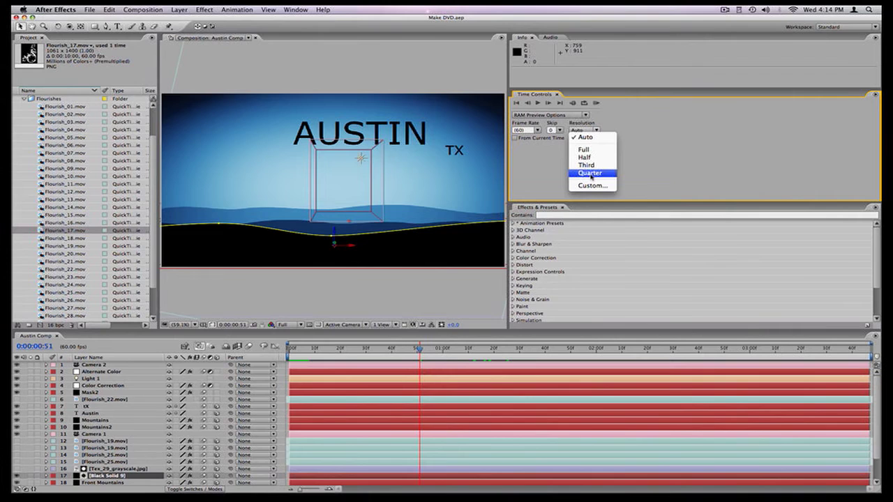
{"action": "left_click", "coordinate": [591, 173]}
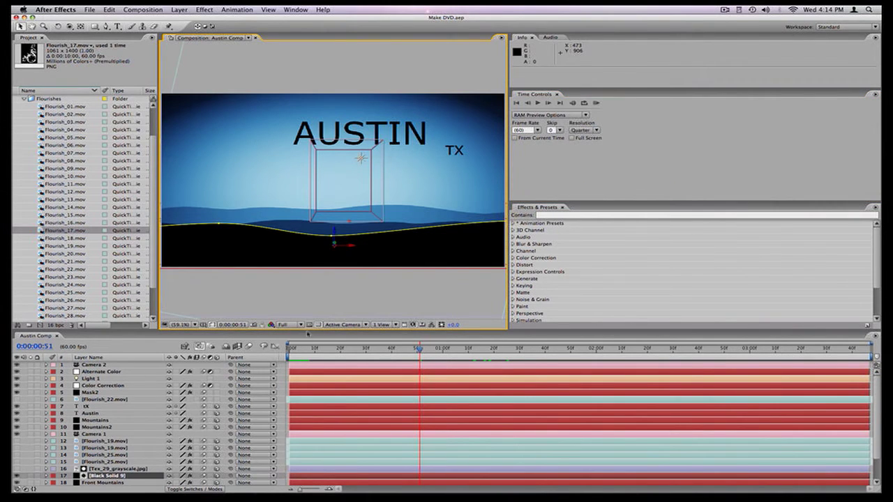
{"action": "left_click", "coordinate": [300, 325]}
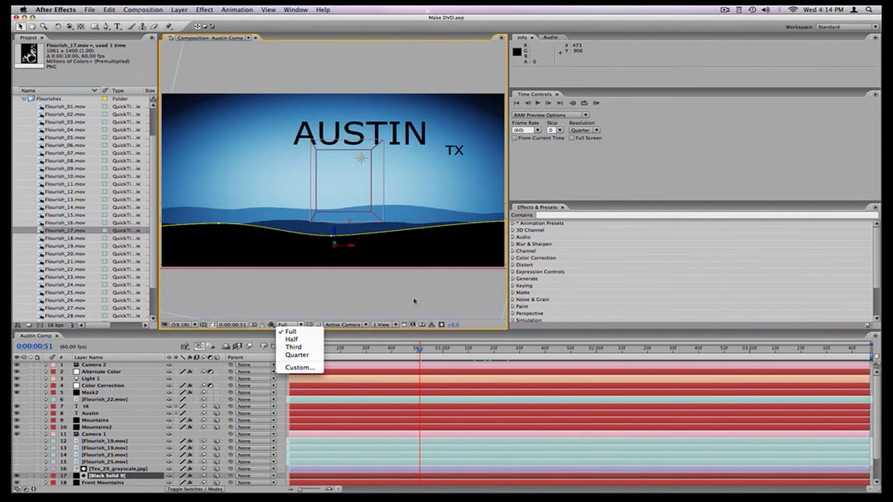
{"action": "left_click", "coordinate": [488, 258]}
Play another RAM preview at Quarter preview resolution and stop it.
{"action": "left_click", "coordinate": [615, 172]}
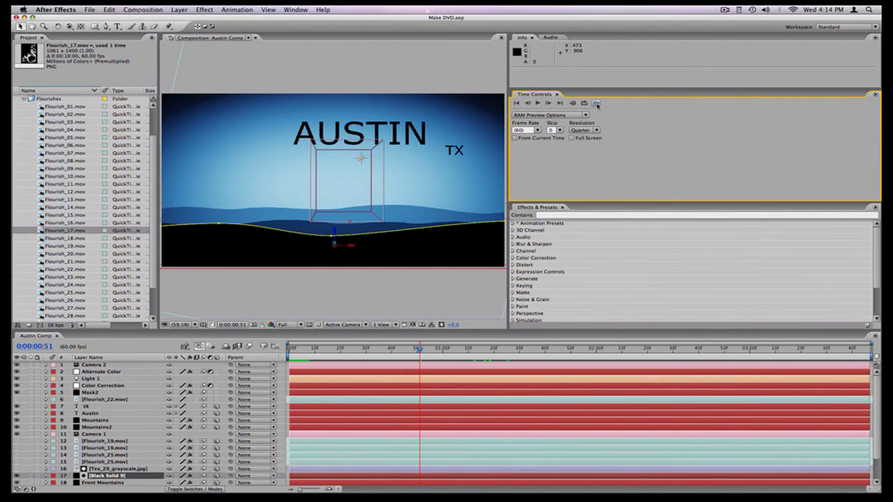
{"action": "left_click", "coordinate": [596, 103]}
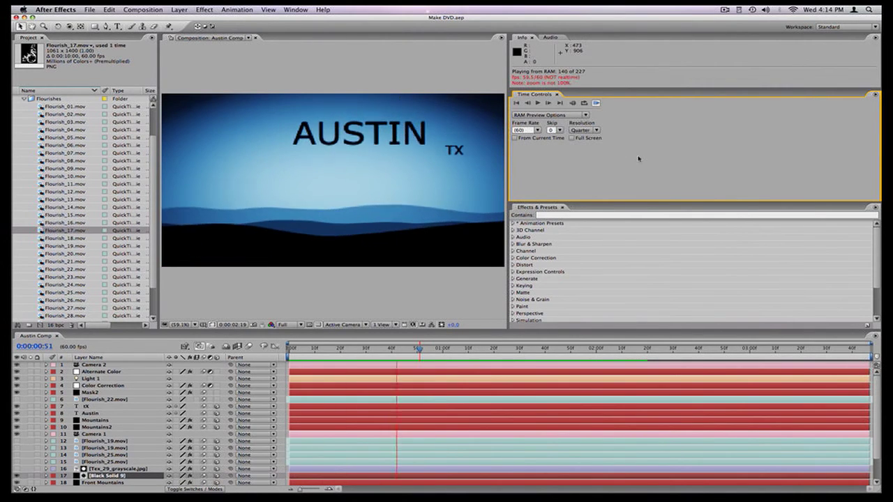
{"action": "key", "text": "space"}
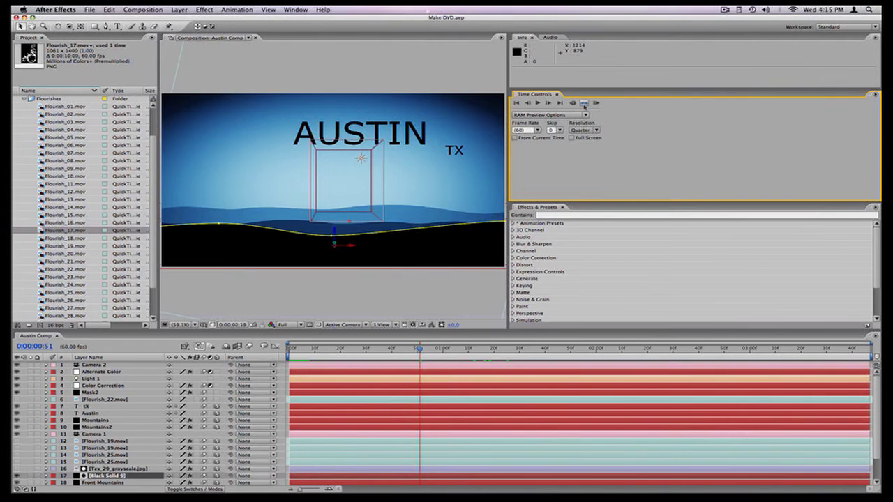
Cycle the RAM preview loop mode through play once, loop and ping pong.
{"action": "left_click", "coordinate": [584, 104]}
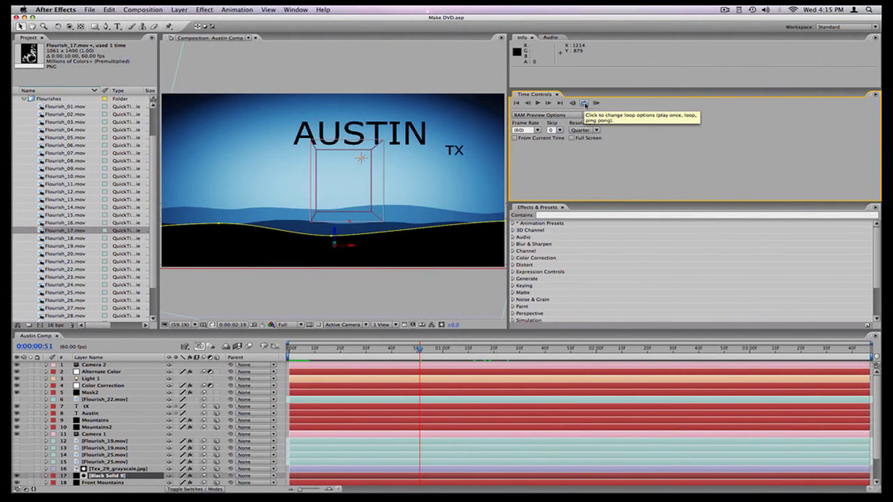
{"action": "left_click", "coordinate": [585, 103]}
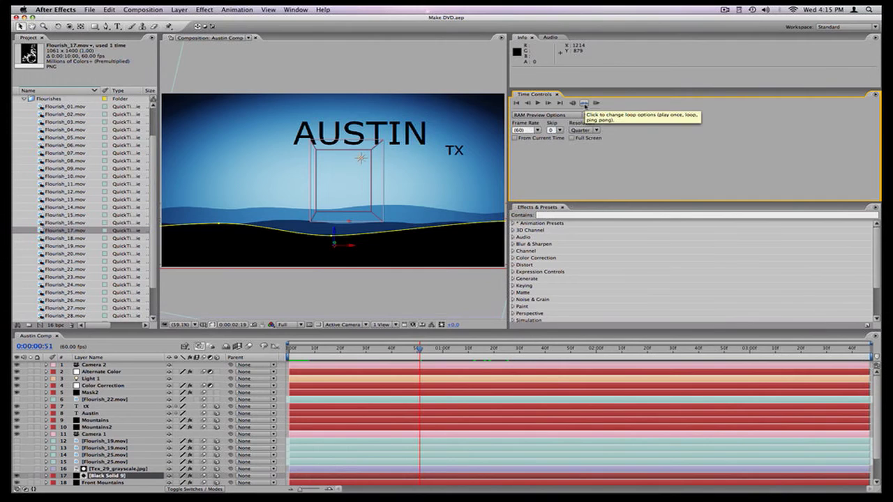
{"action": "left_click", "coordinate": [584, 103]}
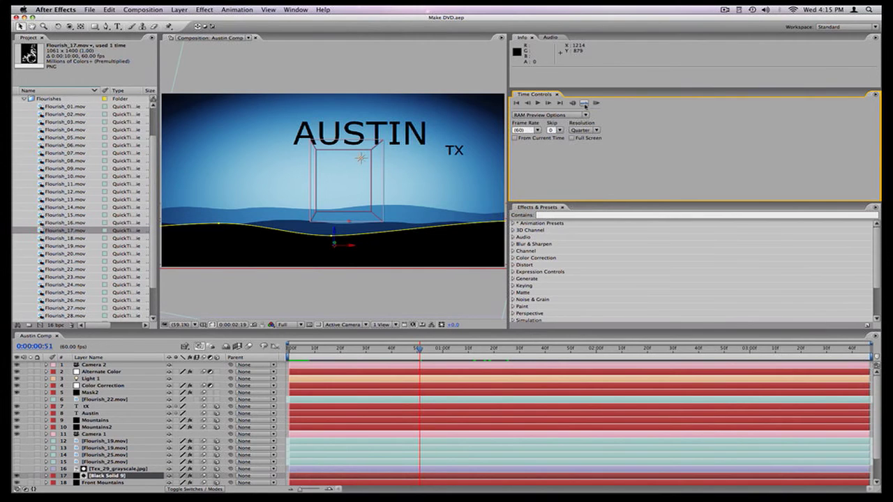
{"action": "left_click", "coordinate": [585, 103]}
{"action": "left_click", "coordinate": [537, 131]}
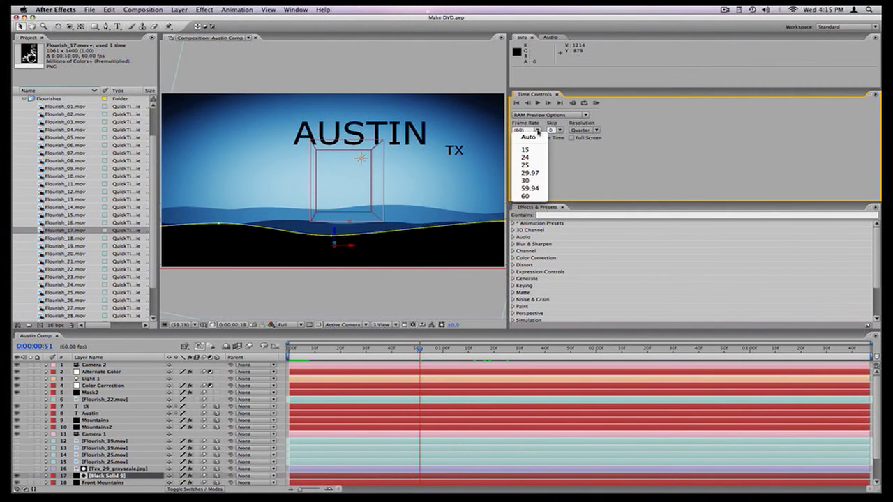
{"action": "left_click", "coordinate": [641, 124]}
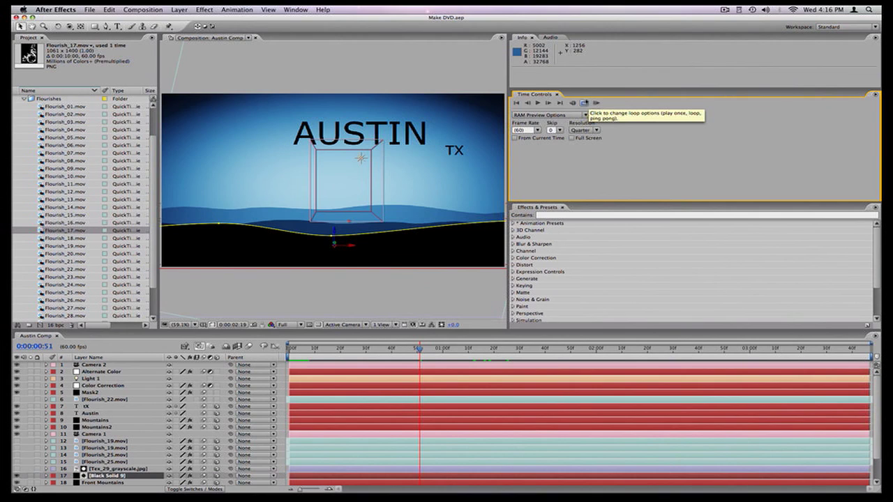
{"action": "left_click", "coordinate": [585, 105]}
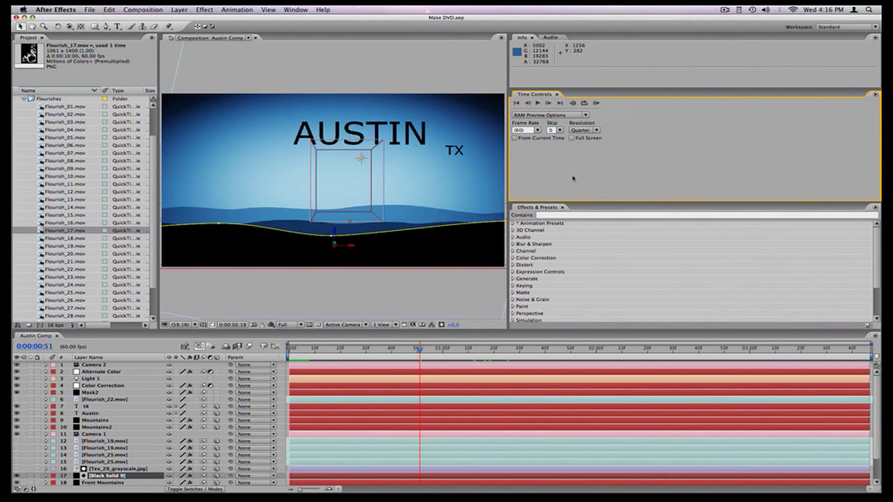